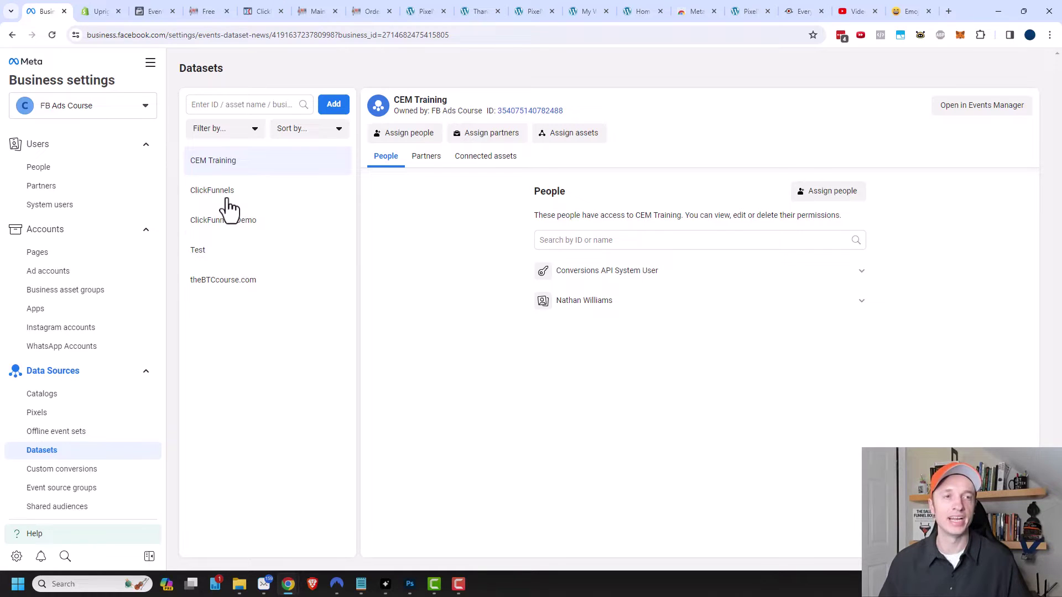
In the Shopify admin, open Online Store Preferences and scroll to the Facebook Pixel section
click(102, 12)
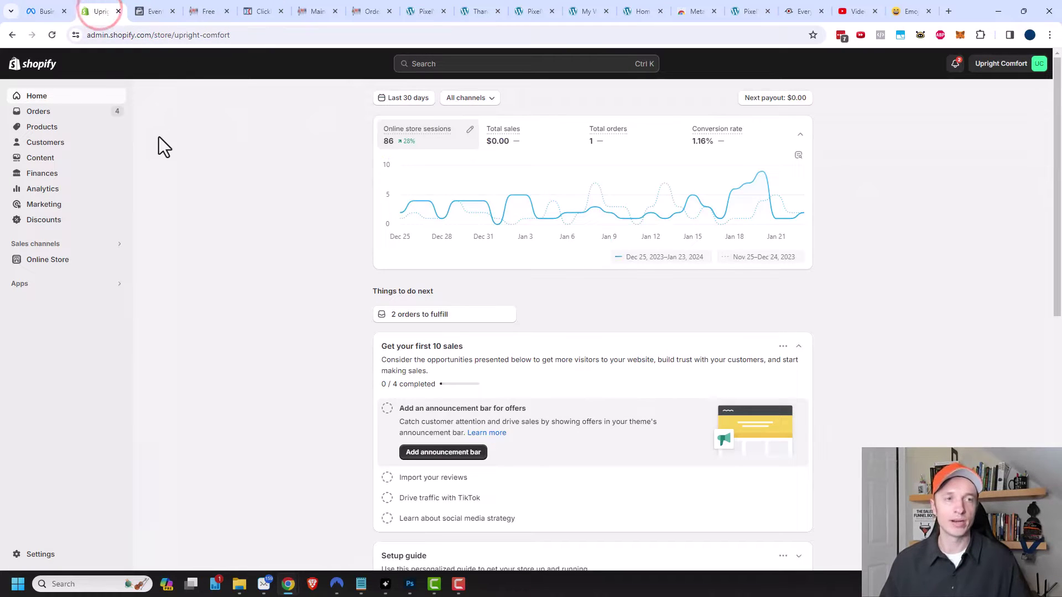
click(48, 261)
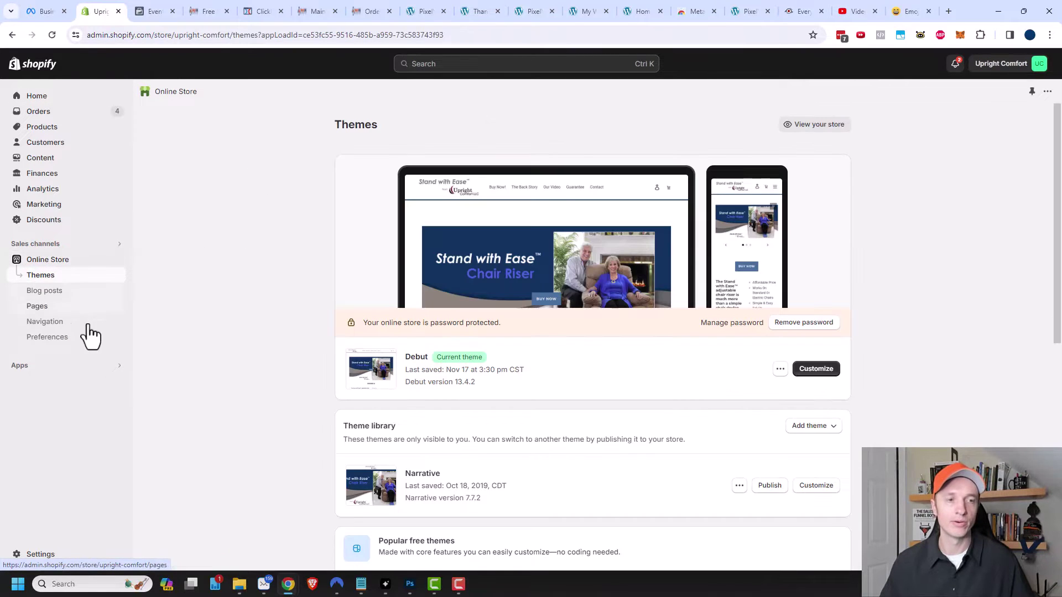
click(48, 337)
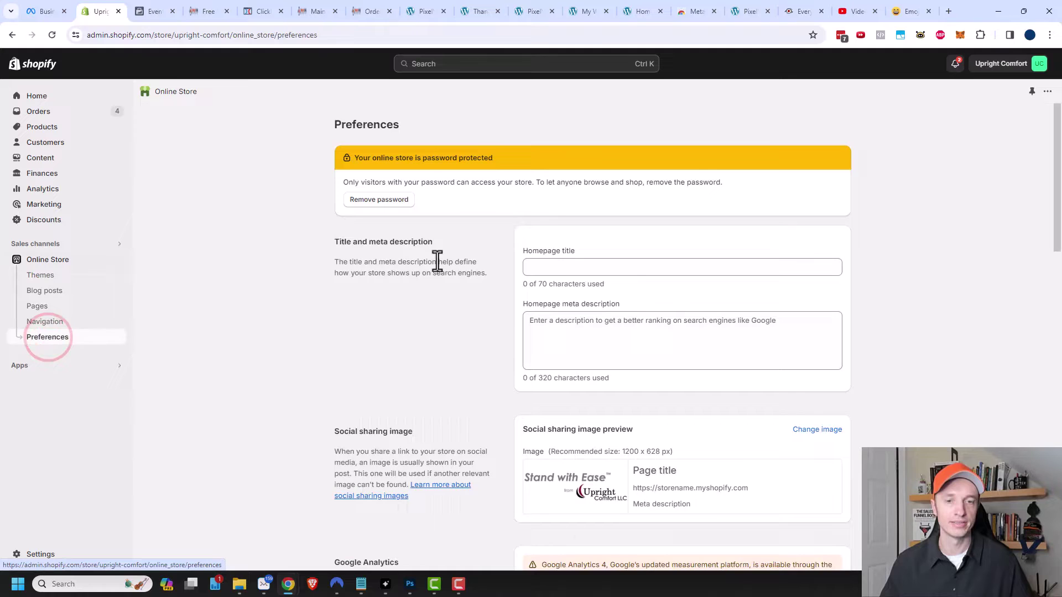
scroll(434, 266, down, 5)
scroll(435, 271, down, 4)
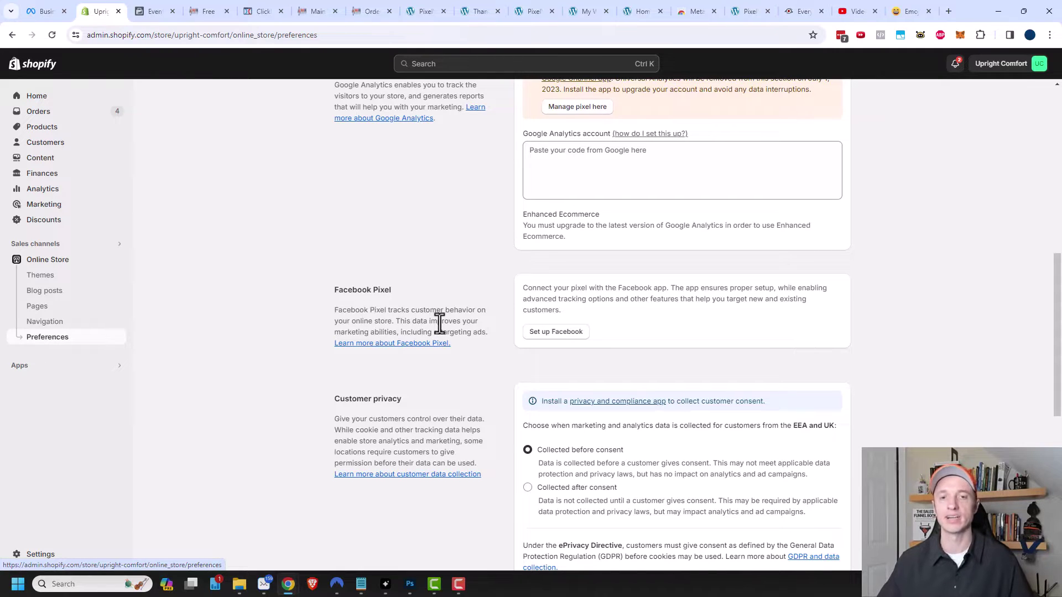
Start the Facebook & Instagram shop setup and complete the 'Prepare your accounts for setup' step
click(560, 334)
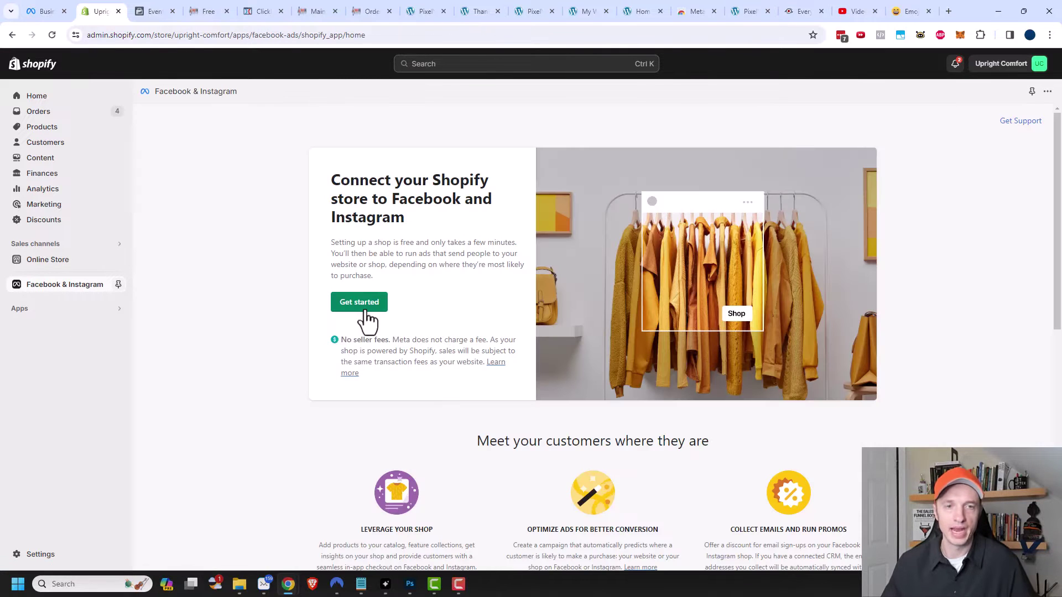
click(354, 304)
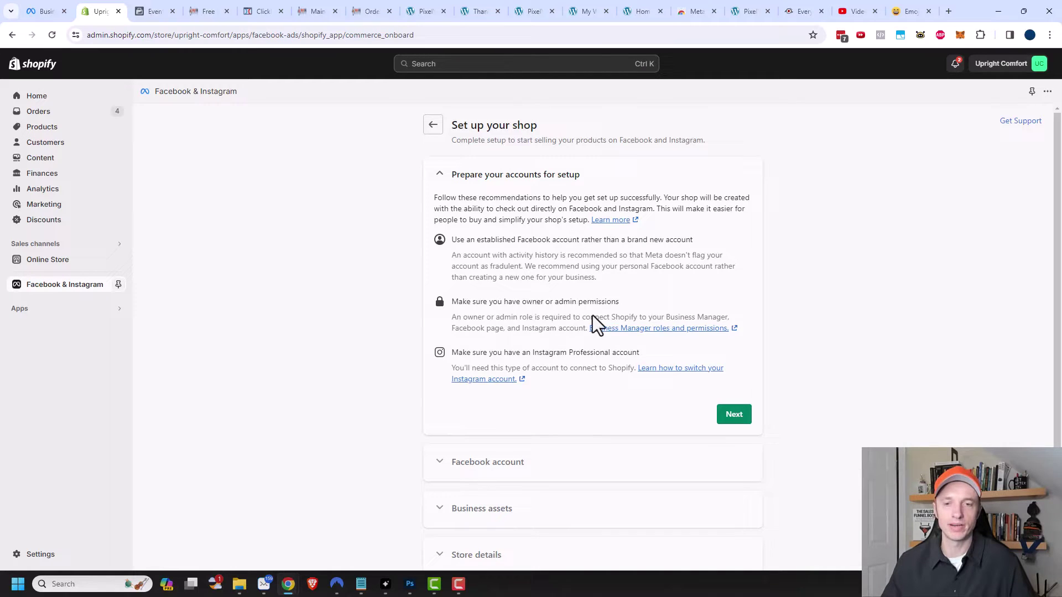
click(734, 414)
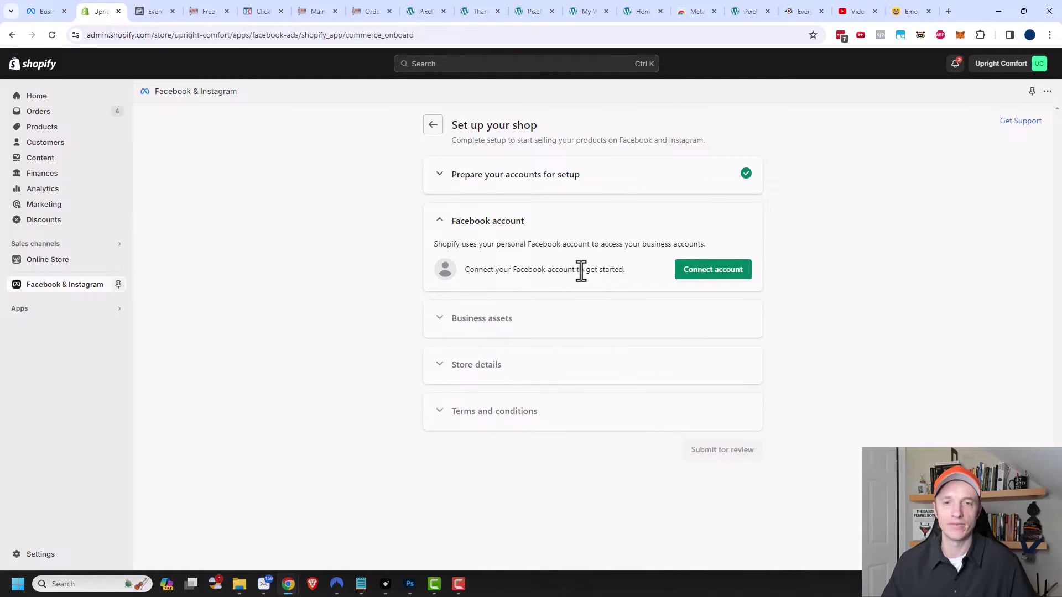
drag(706, 245, 641, 244)
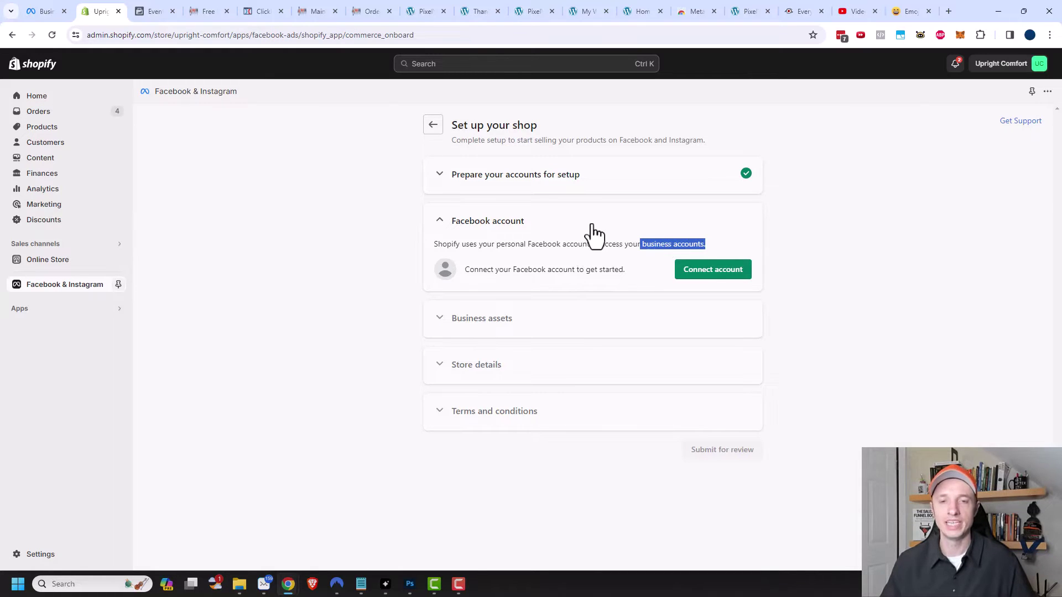
Log in to Facebook, tick the CEM Training page under FB ADS COURSE, and connect it
click(712, 274)
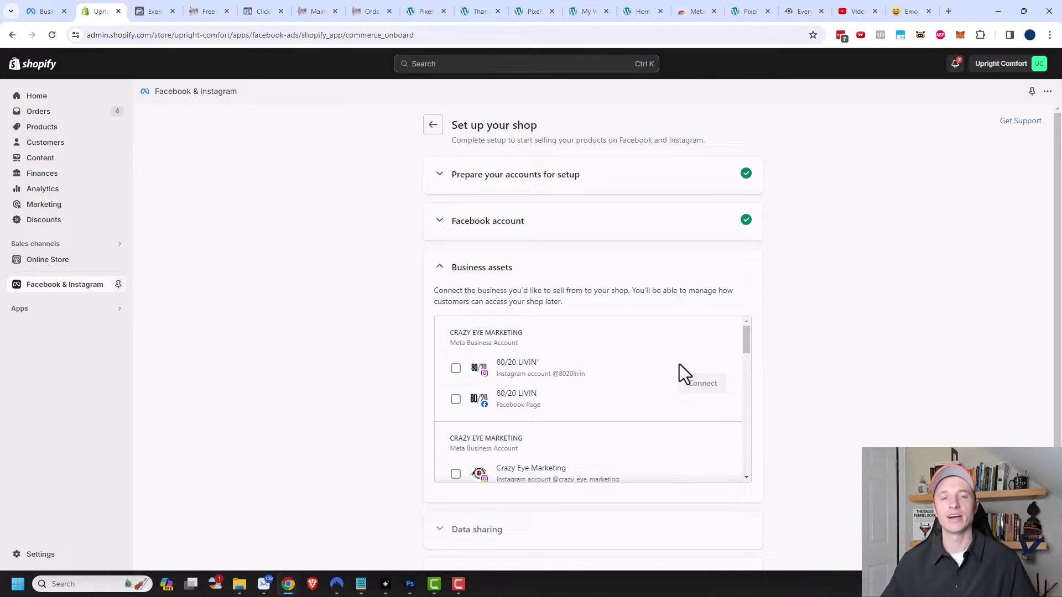
scroll(583, 357, down, 10)
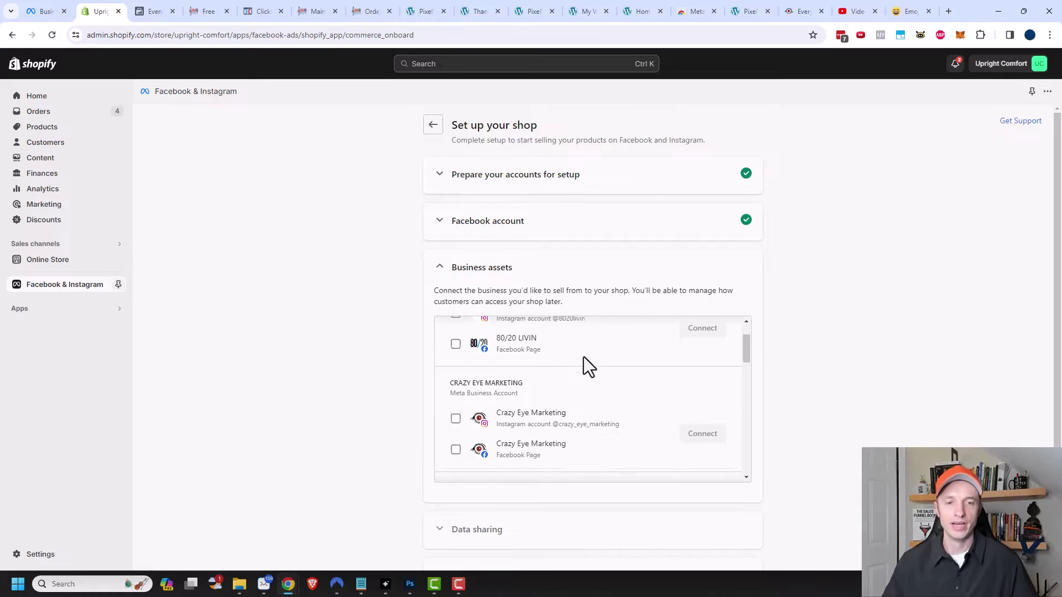
scroll(576, 390, down, 2)
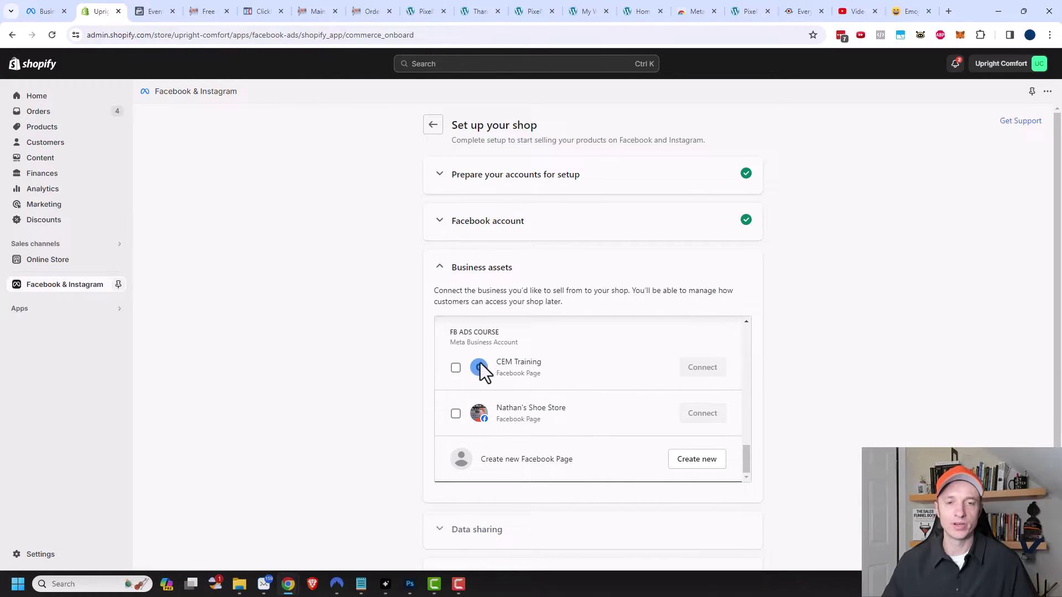
click(456, 368)
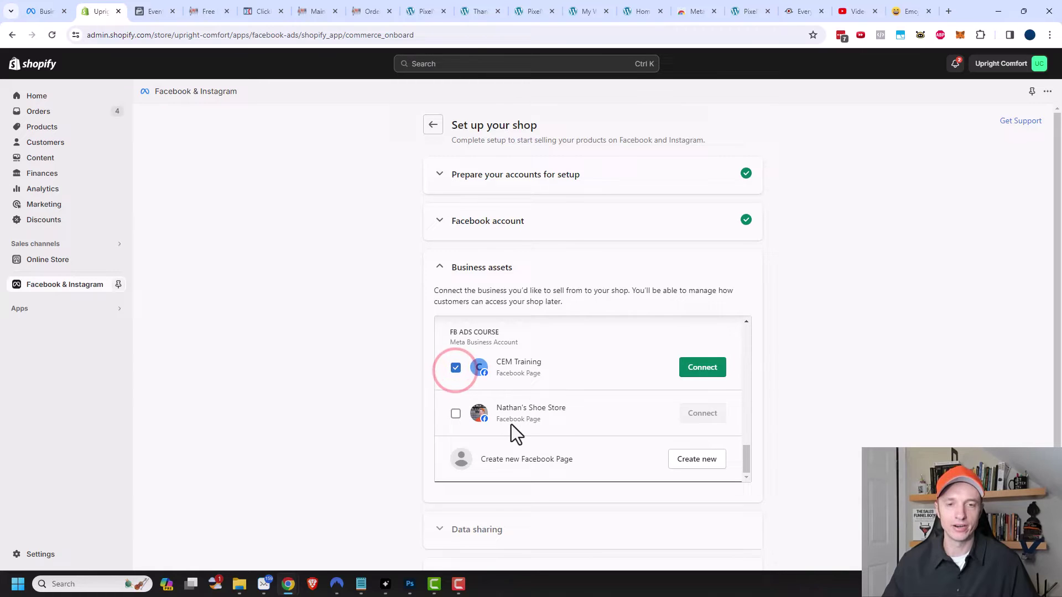
scroll(511, 425, up, 2)
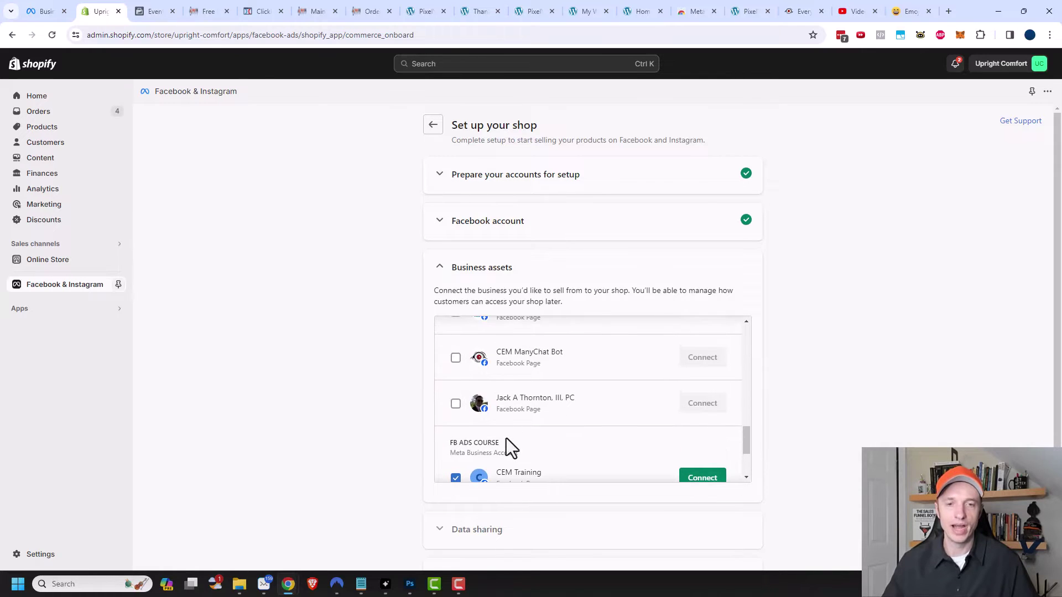
scroll(484, 437, up, 1)
scroll(484, 437, down, 3)
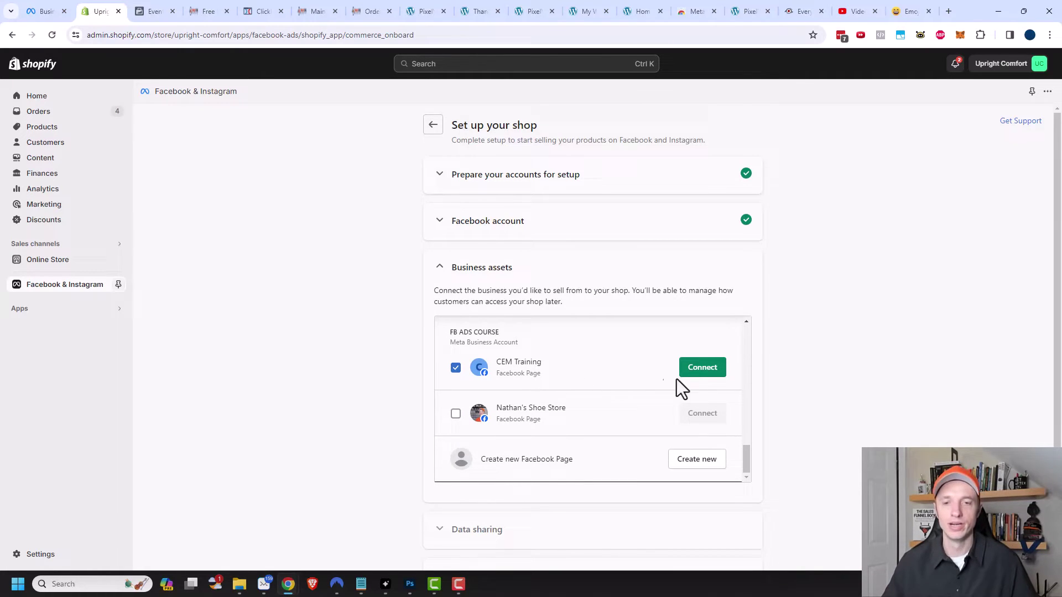
scroll(706, 383, down, 1)
click(707, 323)
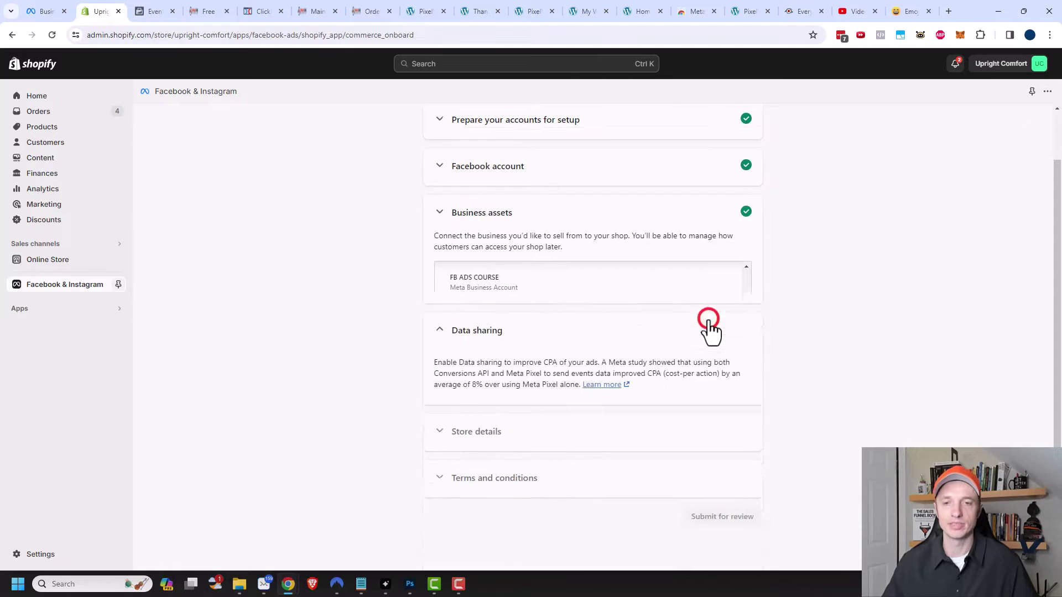
Choose the Maximum data sharing level in the Data sharing dialog and save it
click(706, 326)
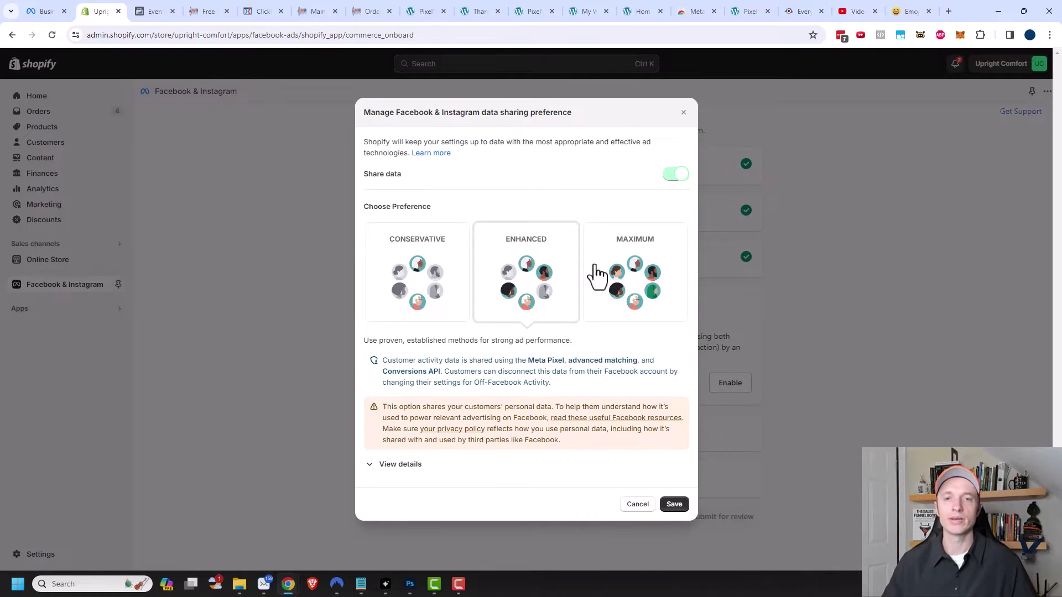
click(632, 280)
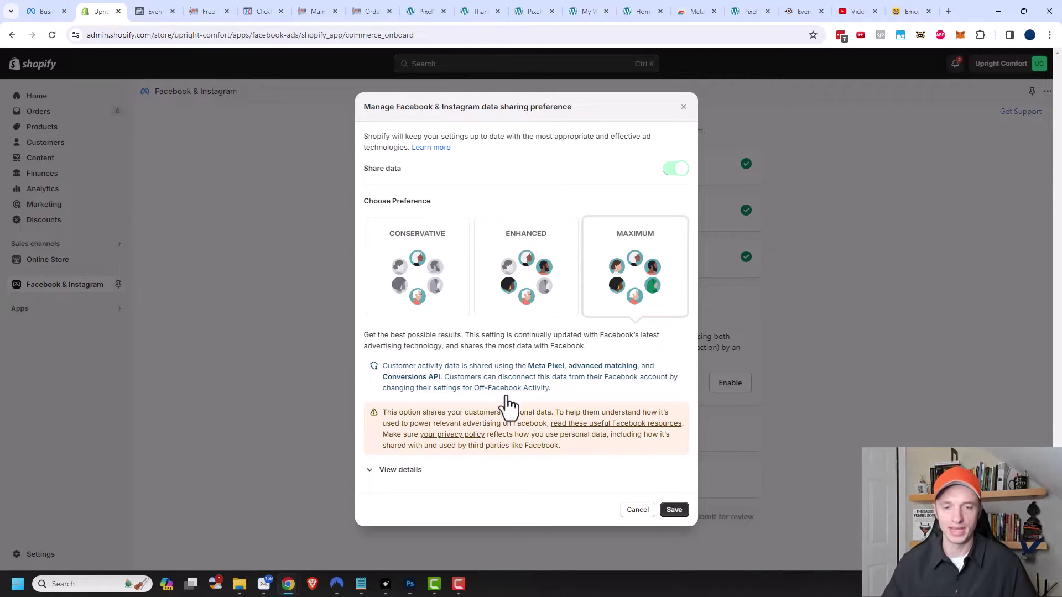
click(674, 509)
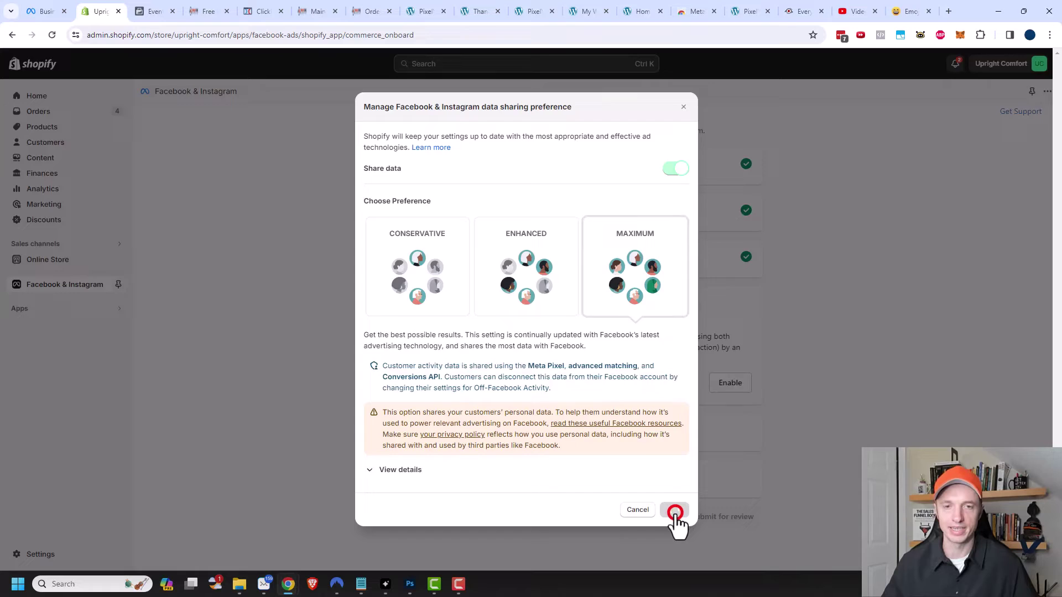
Connect the CEM Training pixel for tracking customer behavior
scroll(299, 409, down, 2)
scroll(390, 316, down, 2)
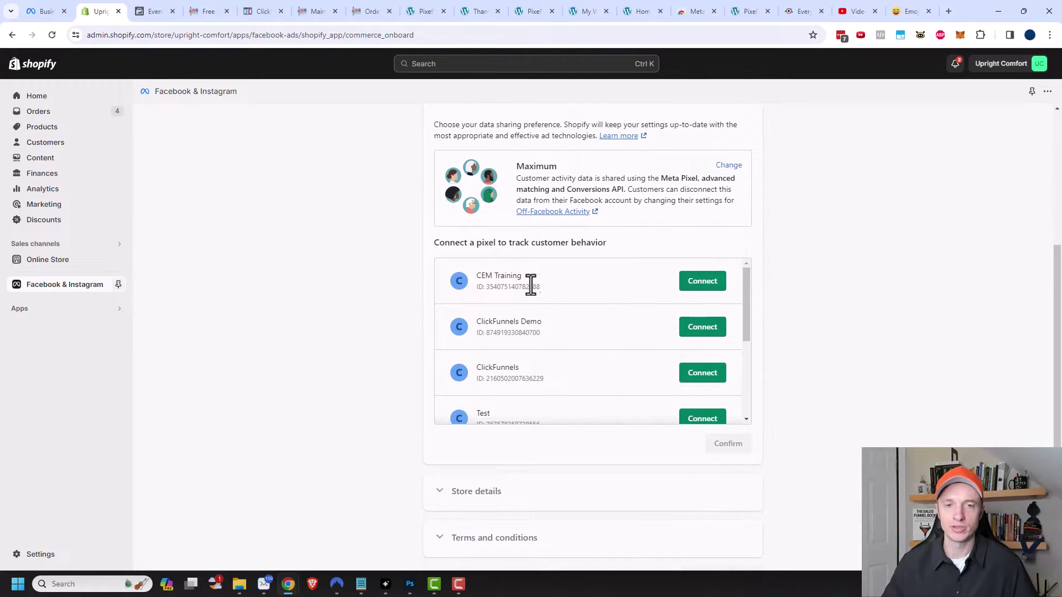
click(705, 286)
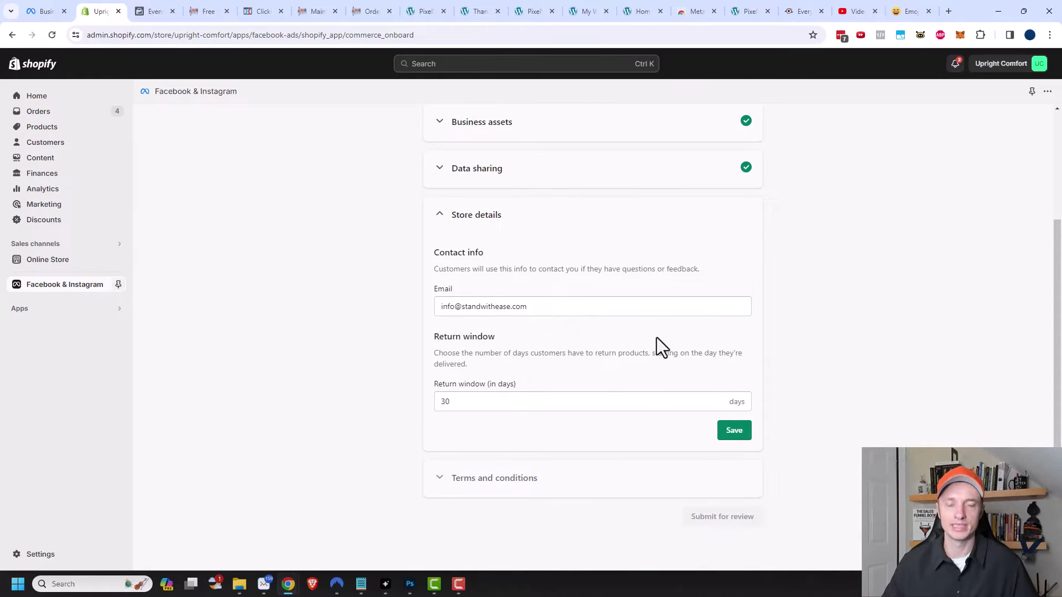
Save the store details, accept Meta's Seller Agreement, and submit the shop for review
click(735, 431)
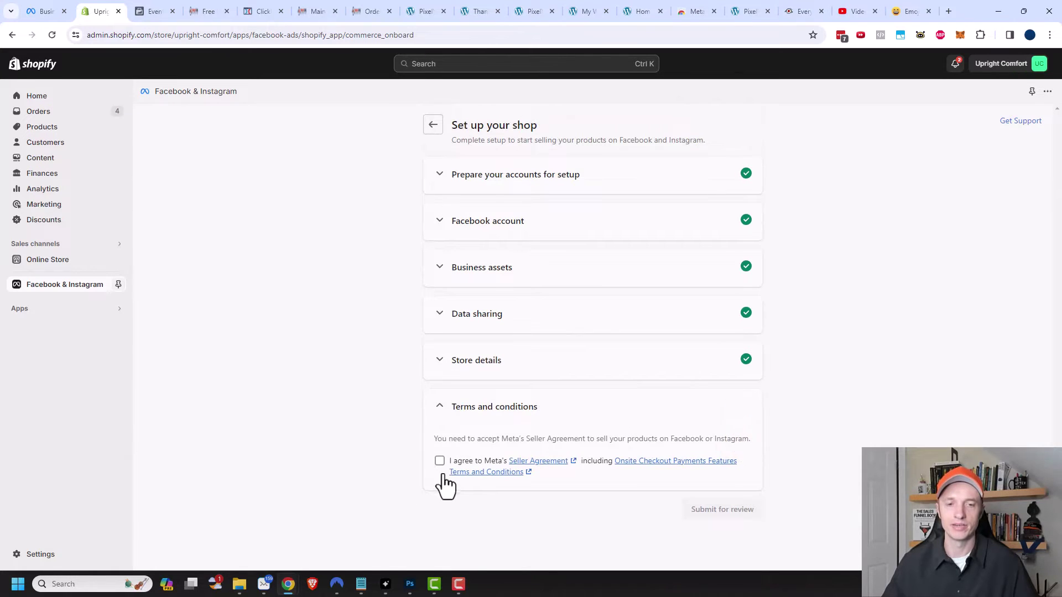
click(438, 462)
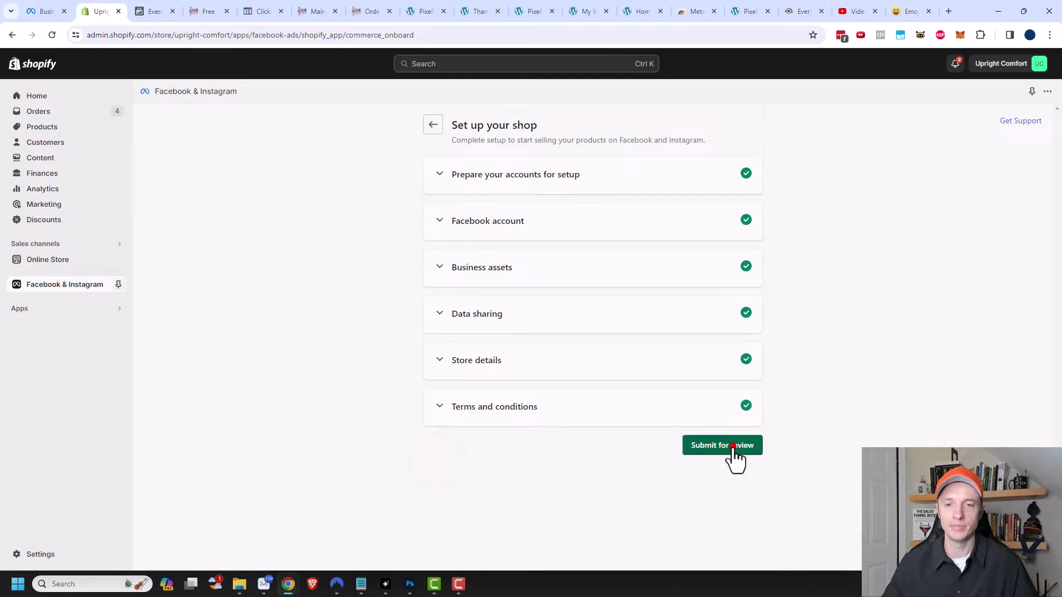
click(732, 447)
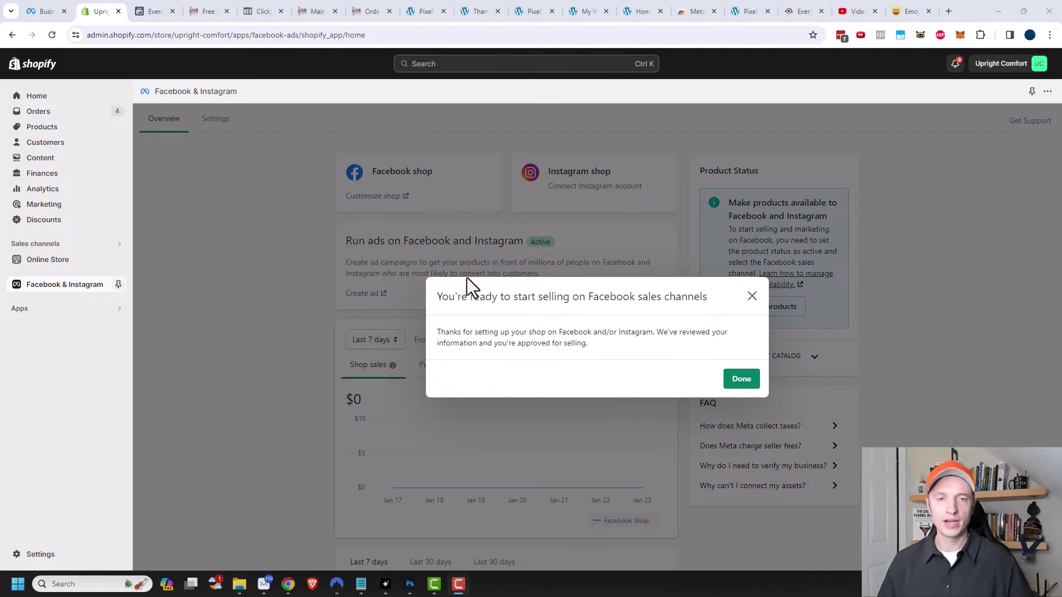
Close the 'You're ready to start selling' confirmation with Done
click(749, 386)
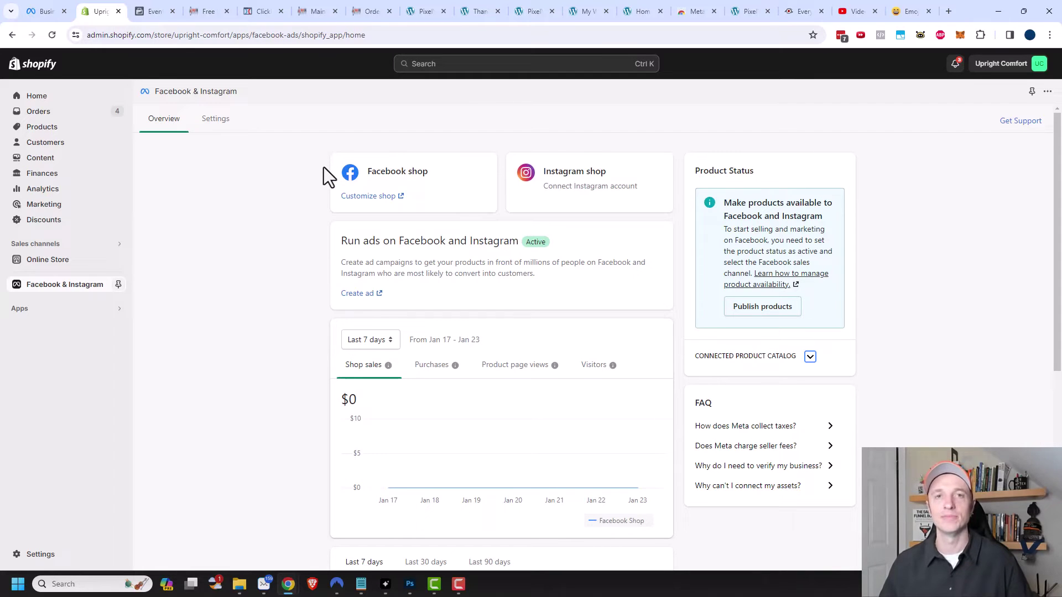
Go to Events Manager from Meta's All tools menu and open the CEM Training data source
click(39, 12)
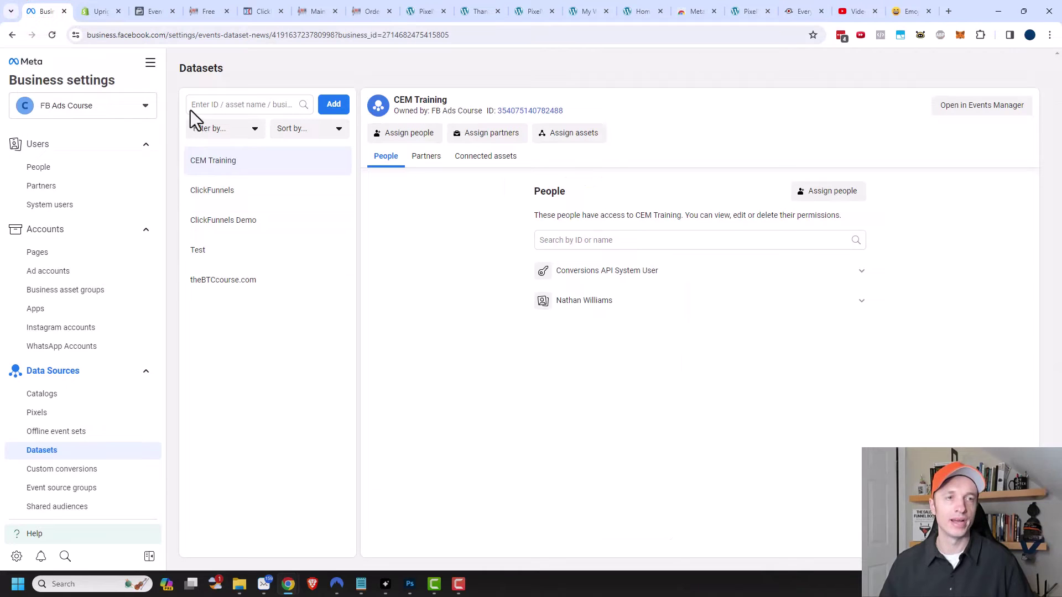
click(155, 65)
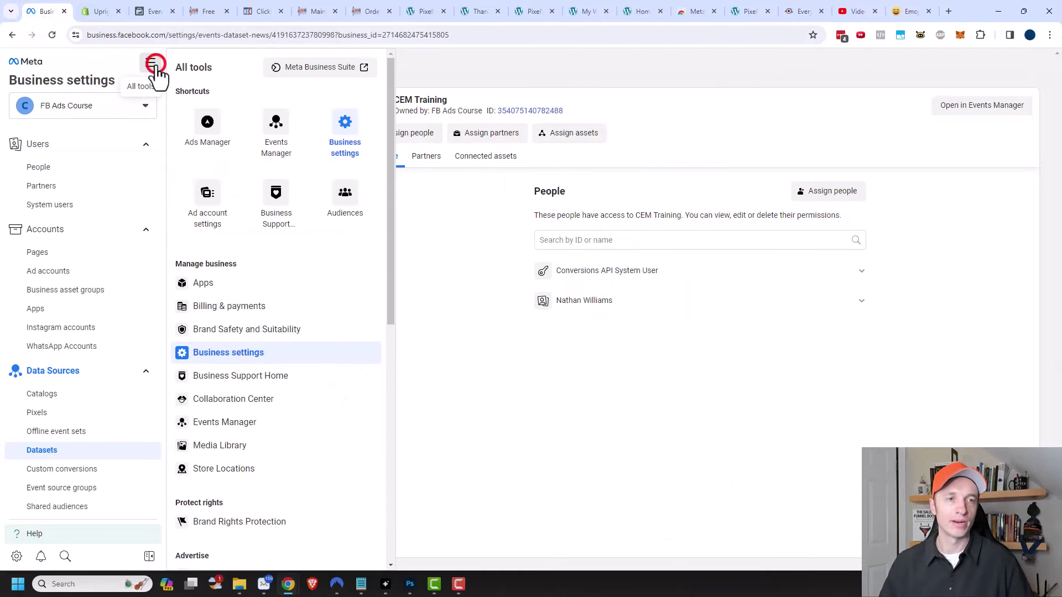
click(271, 148)
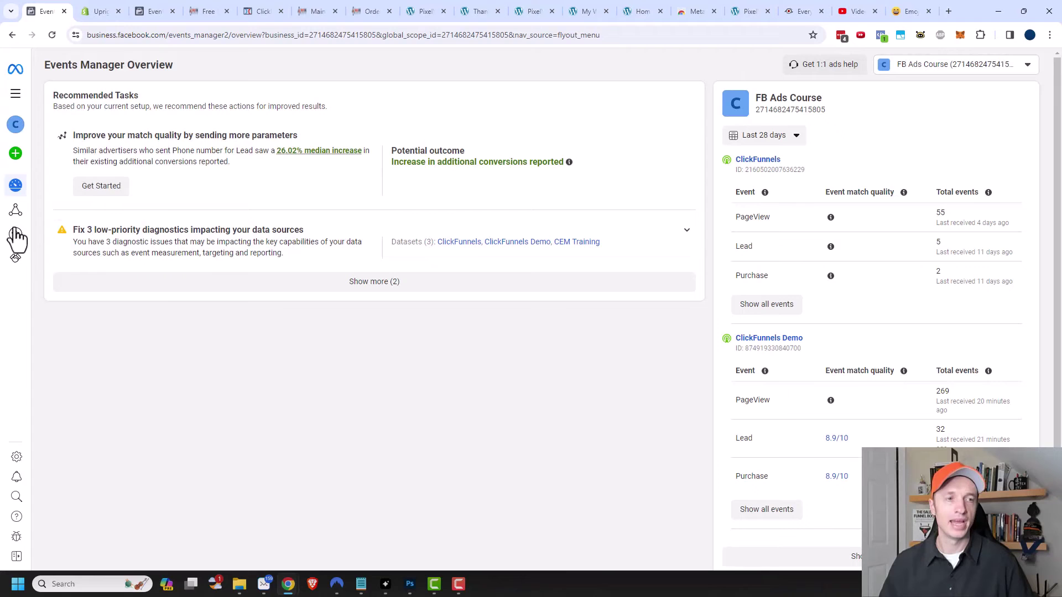
click(58, 219)
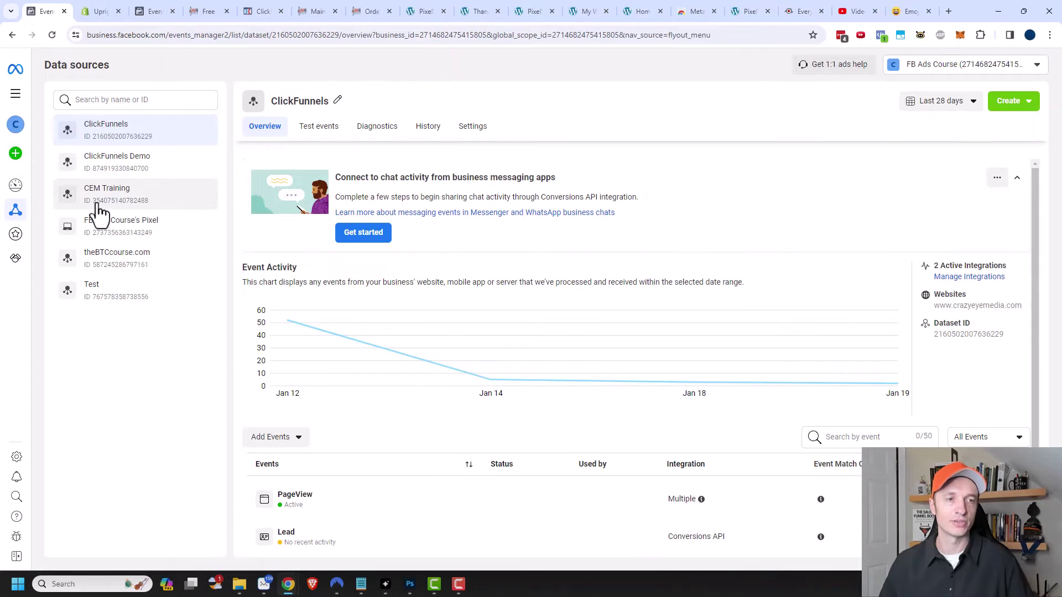
click(123, 204)
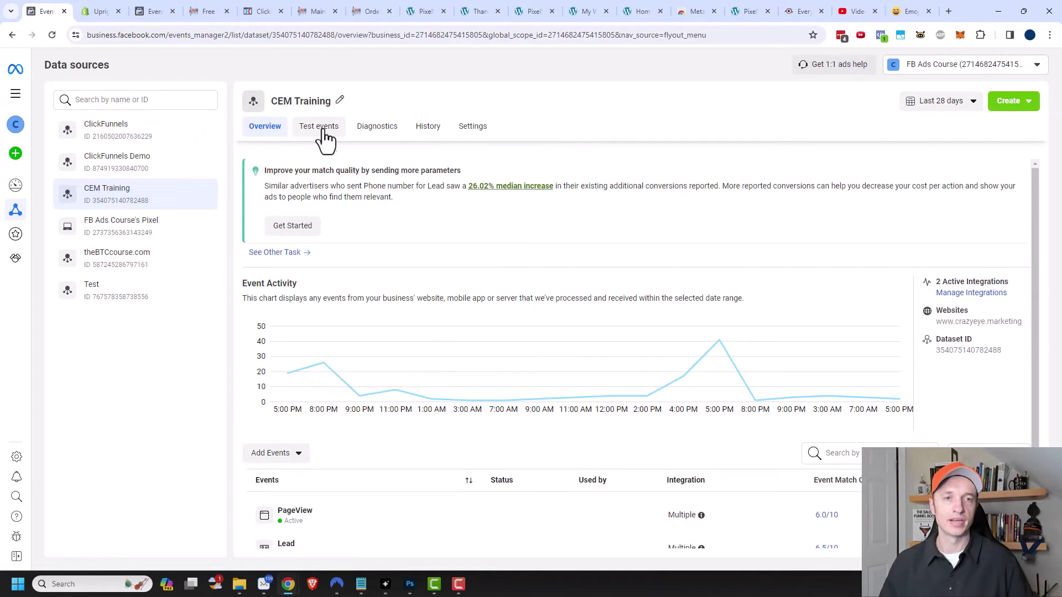
click(329, 133)
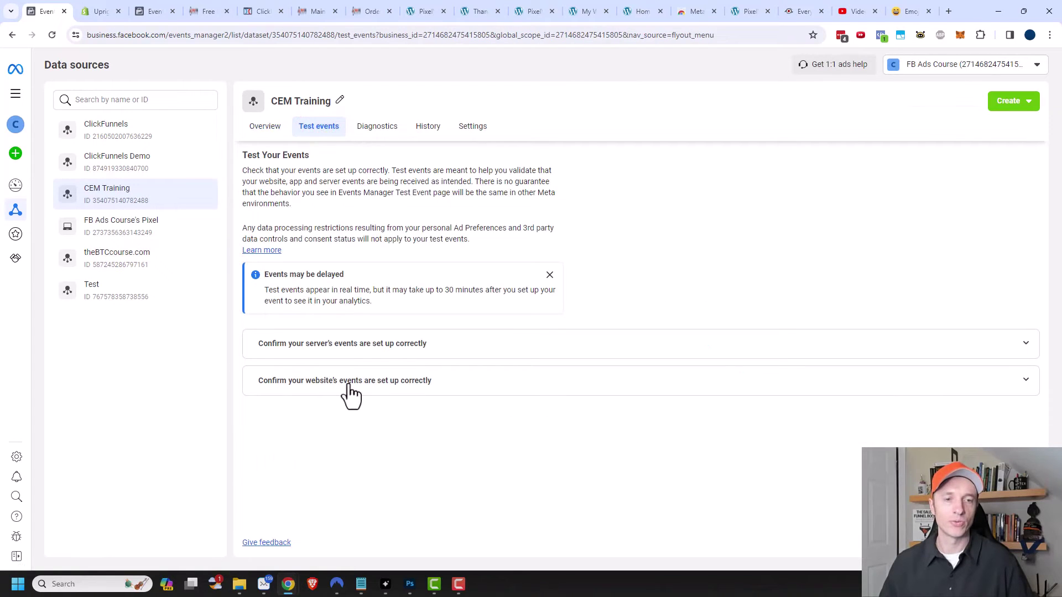
click(378, 387)
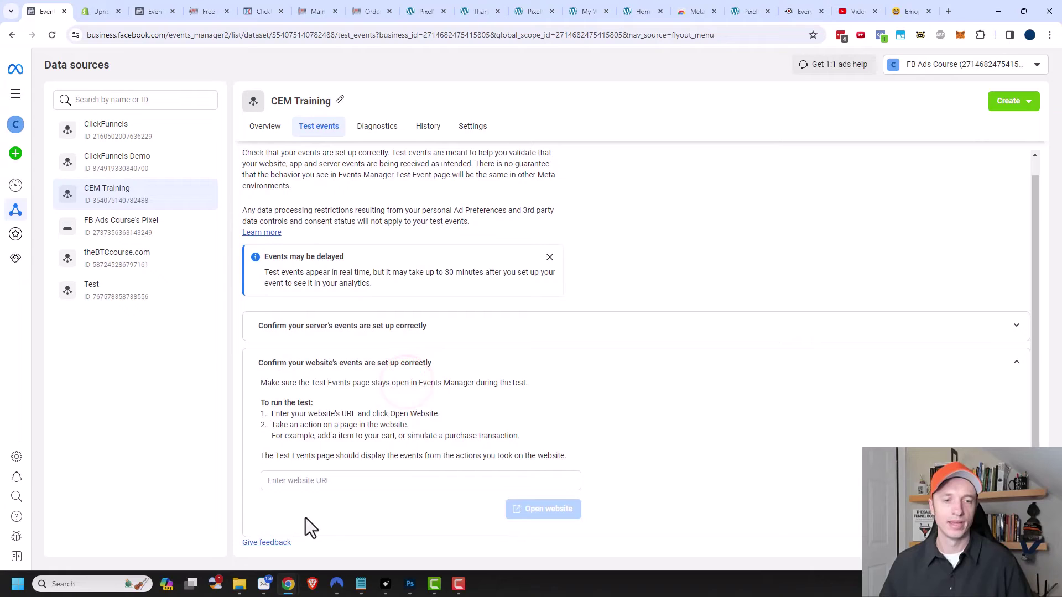
click(325, 484)
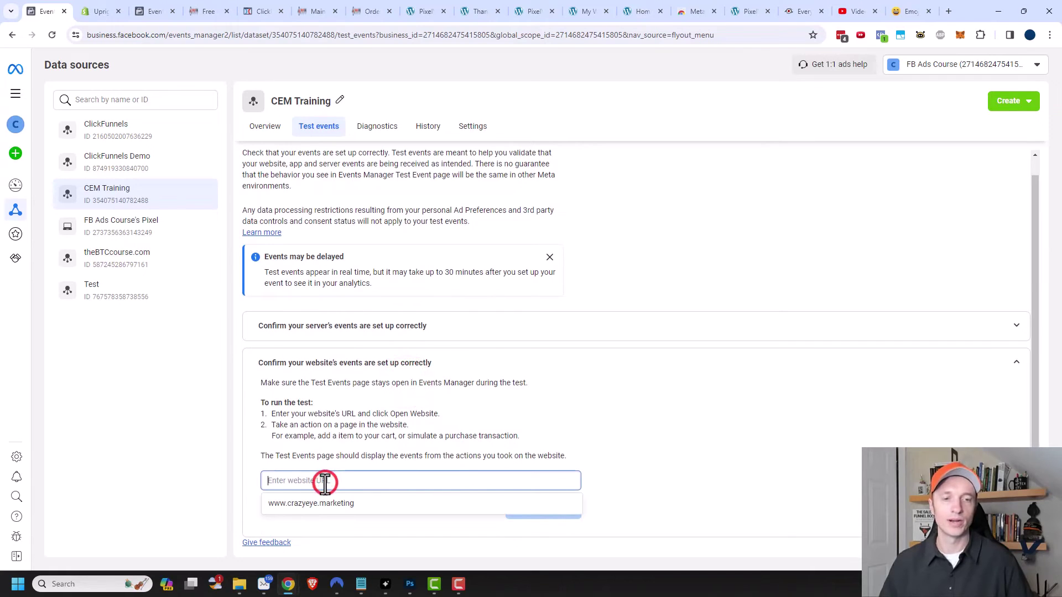
text(https://www.standwithease.com)
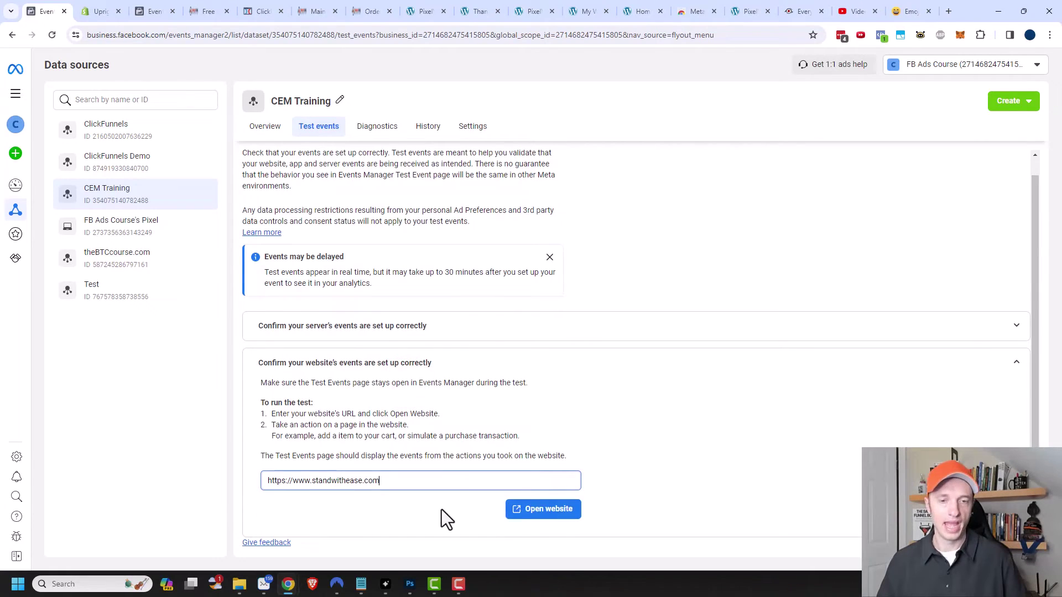
click(551, 510)
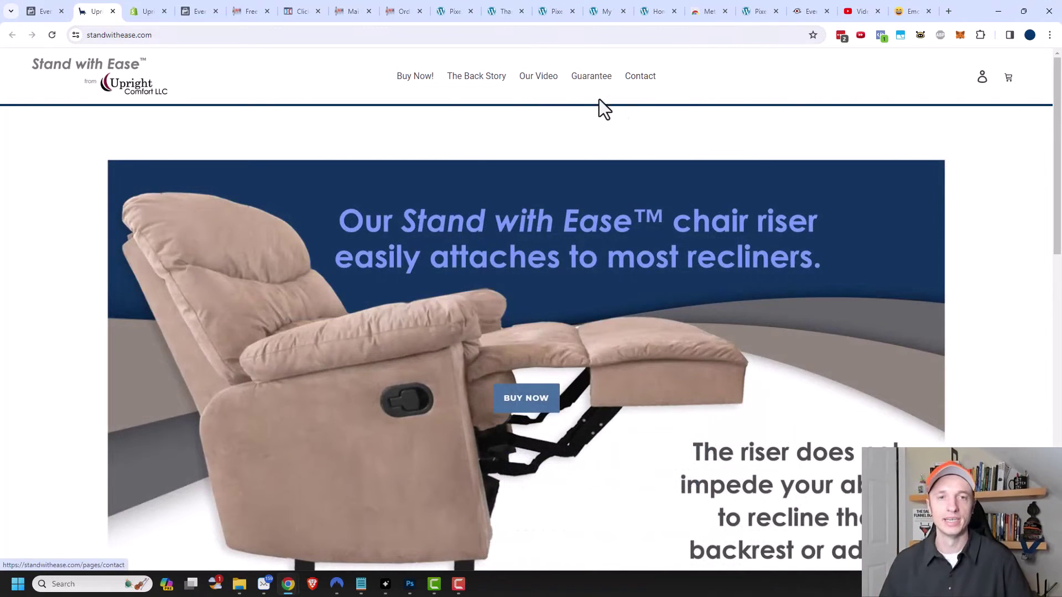
Open the Stand With Ease Riser product and add telescoping legs (+$59)
click(532, 402)
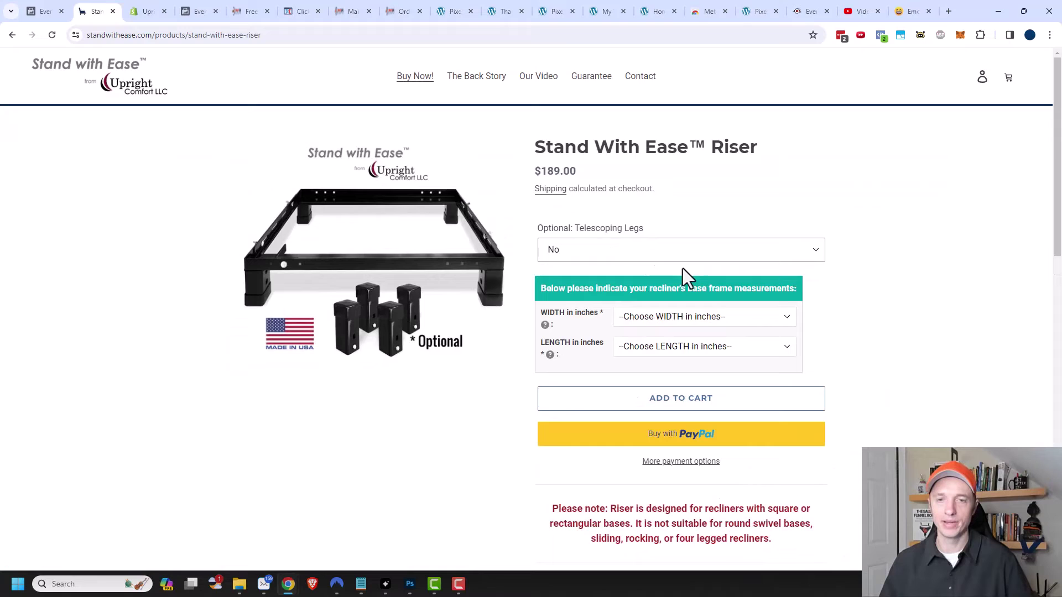
click(650, 256)
click(636, 279)
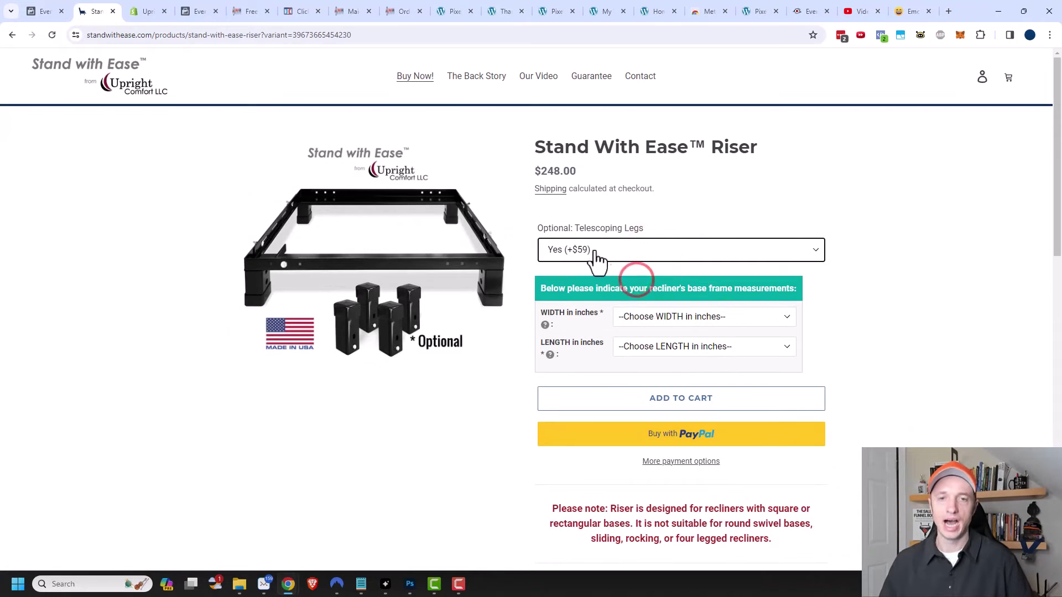
click(683, 399)
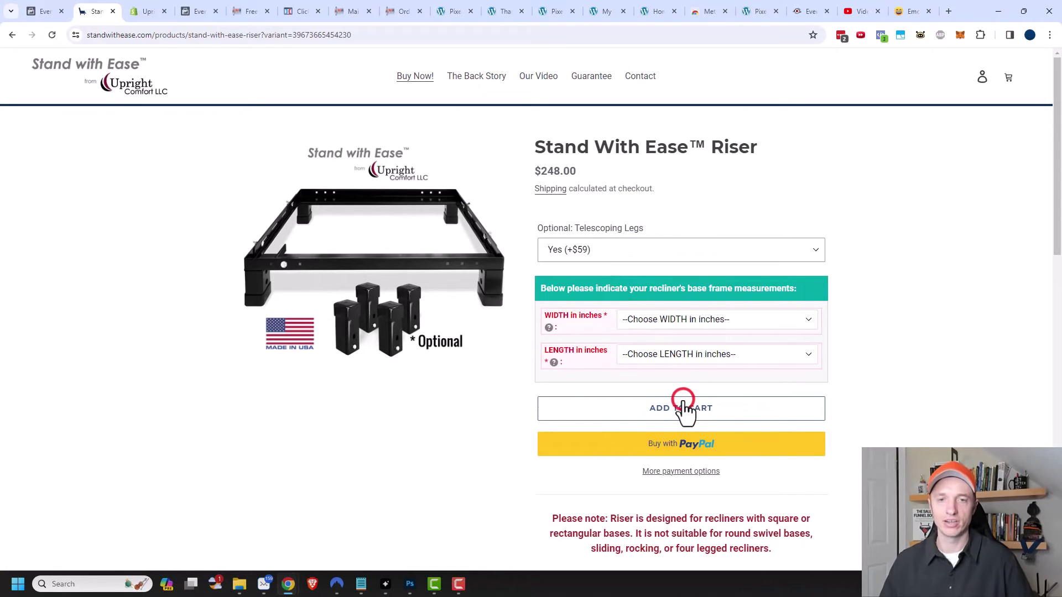
Set width 19 and length 22, add the riser to the cart, and proceed to checkout
click(674, 323)
click(661, 367)
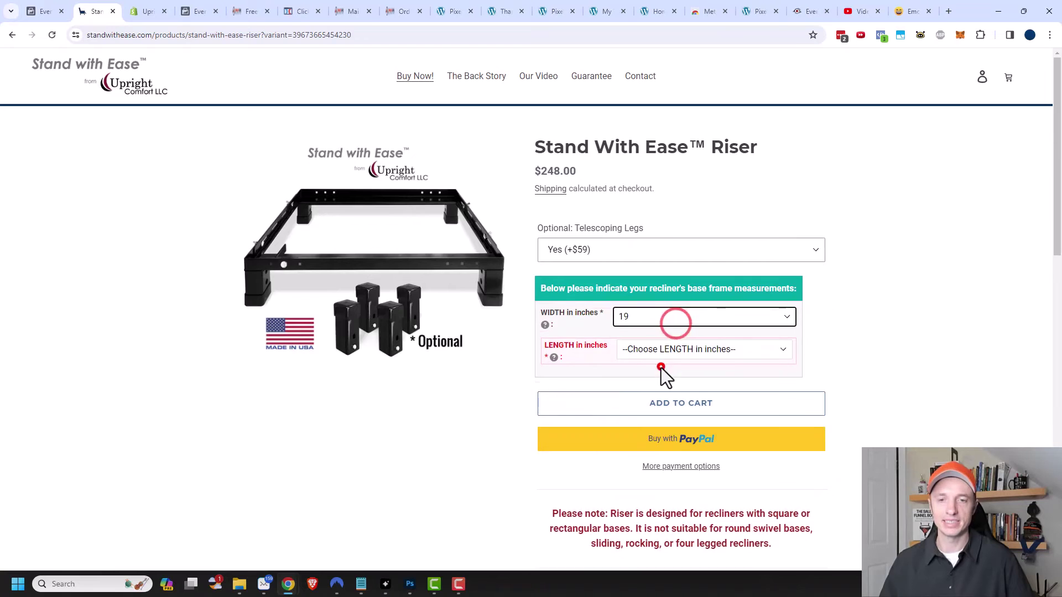
click(662, 353)
click(665, 359)
click(698, 400)
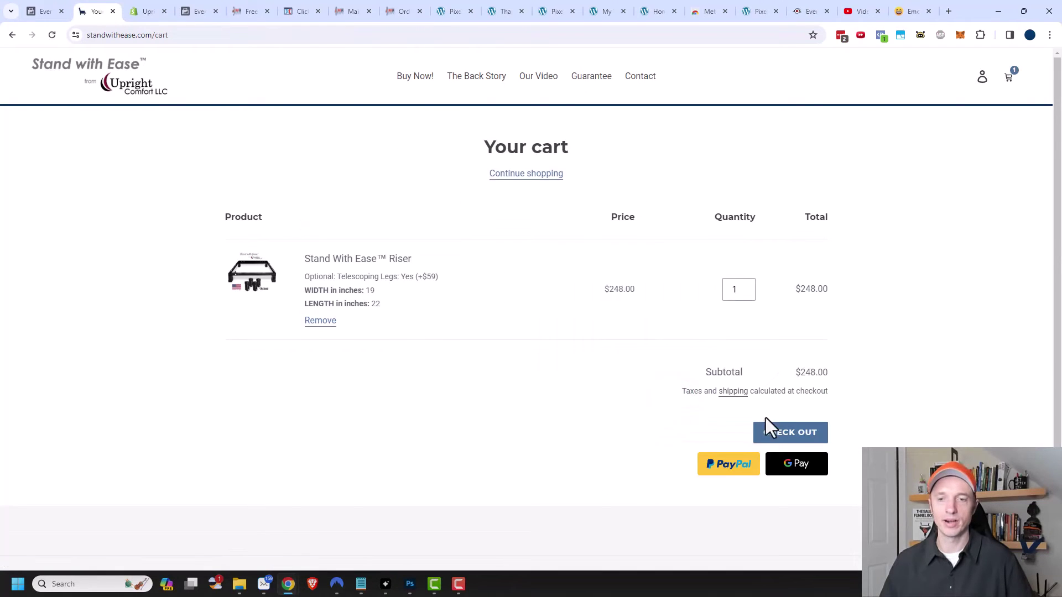
click(782, 437)
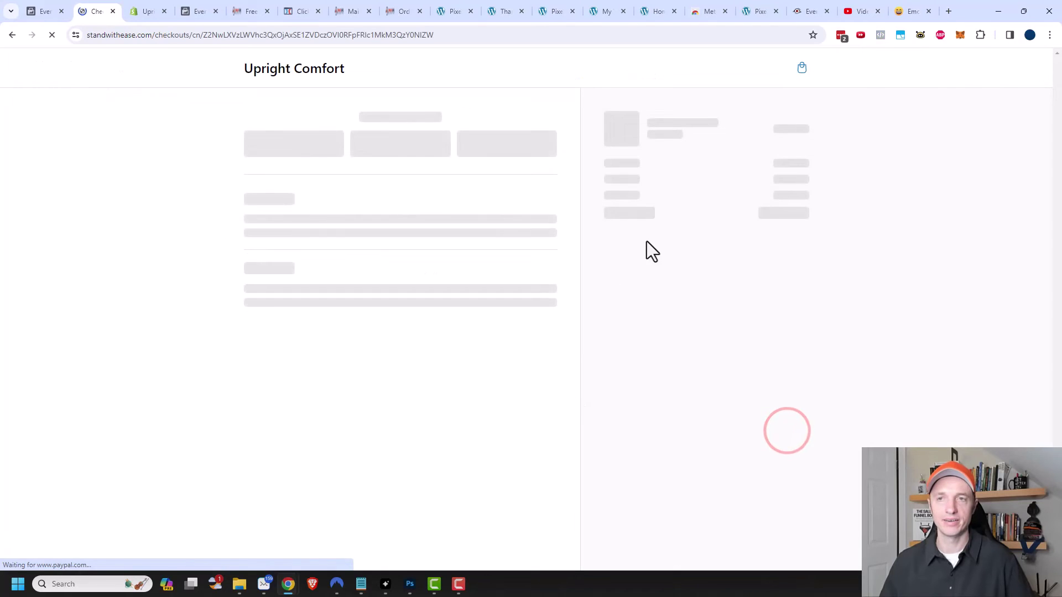
scroll(498, 387, down, 1)
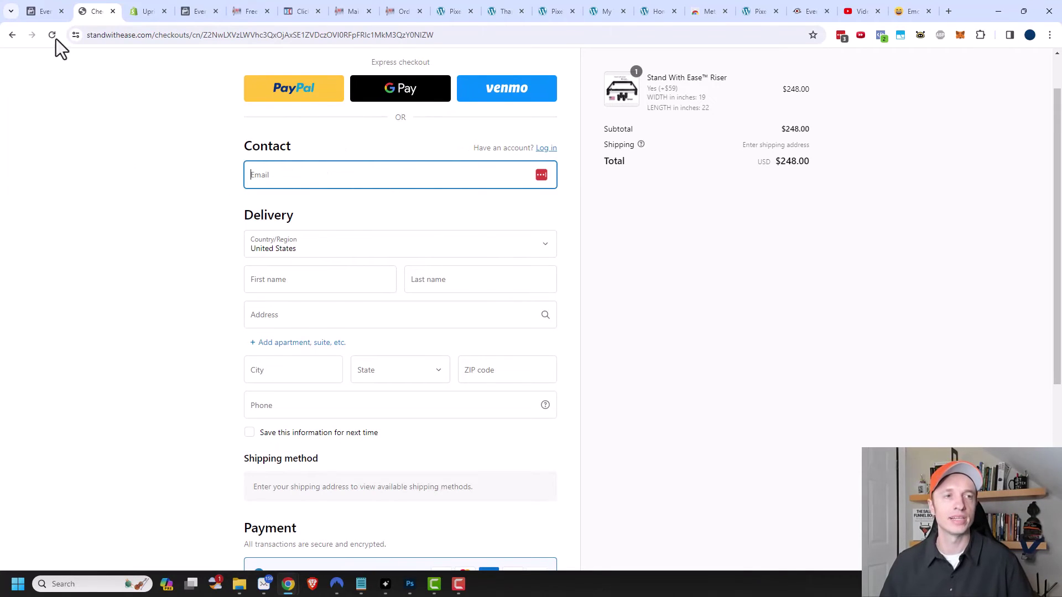
Return to Events Manager to see the Initiate checkout and PageView test events received
click(40, 11)
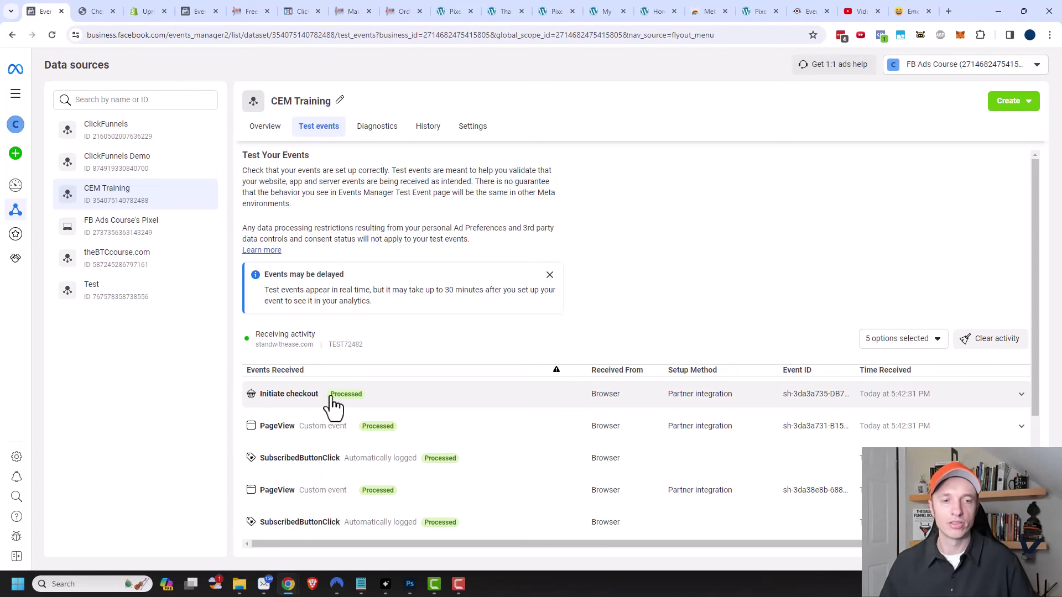
Return to the standwithease.com checkout showing the Stand With Ease Riser at $248.00
click(148, 10)
click(105, 10)
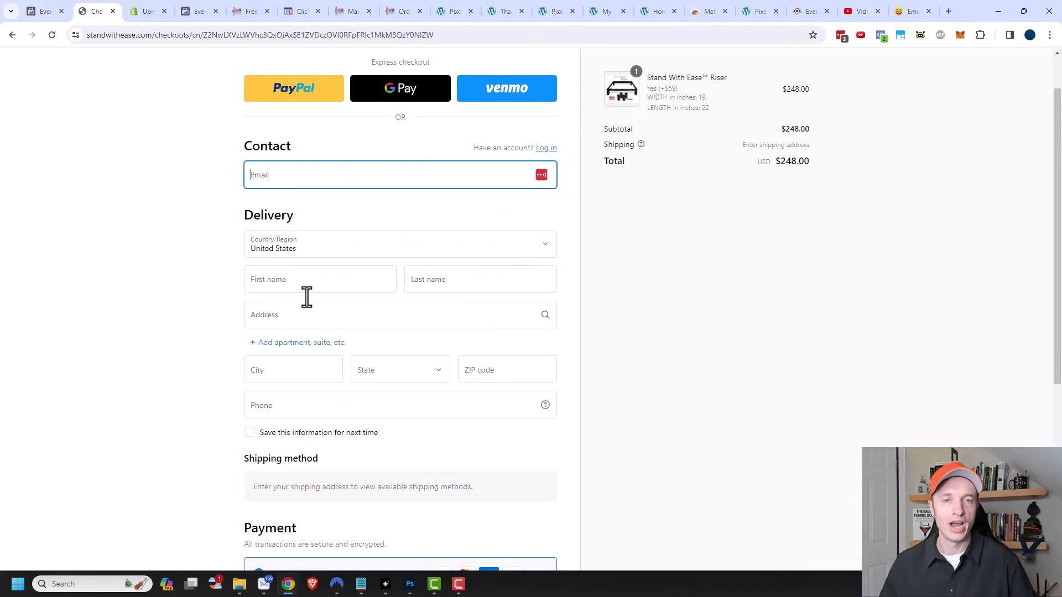
scroll(414, 365, down, 5)
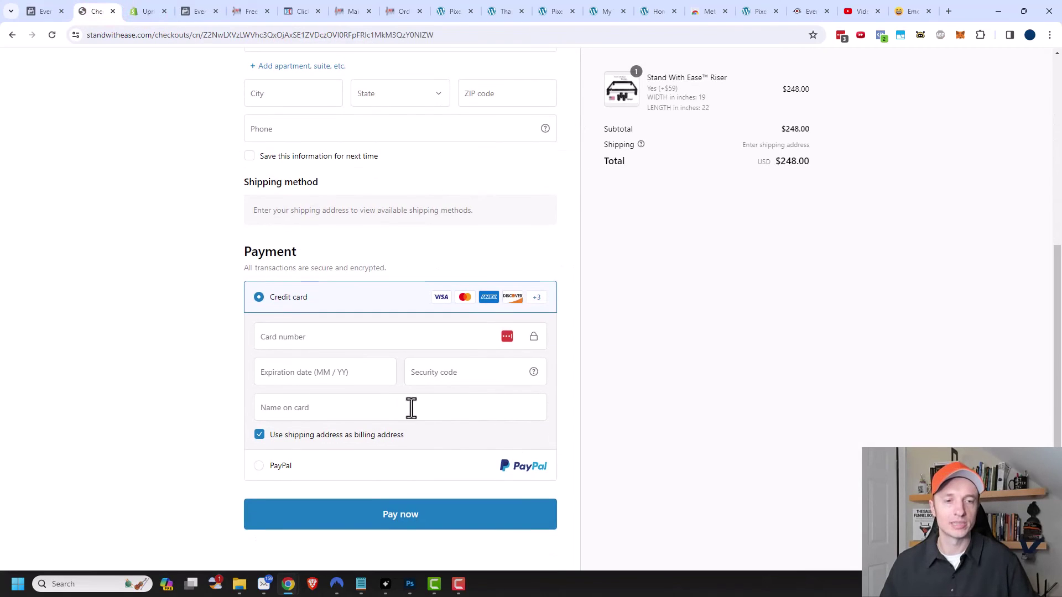
scroll(387, 471, up, 6)
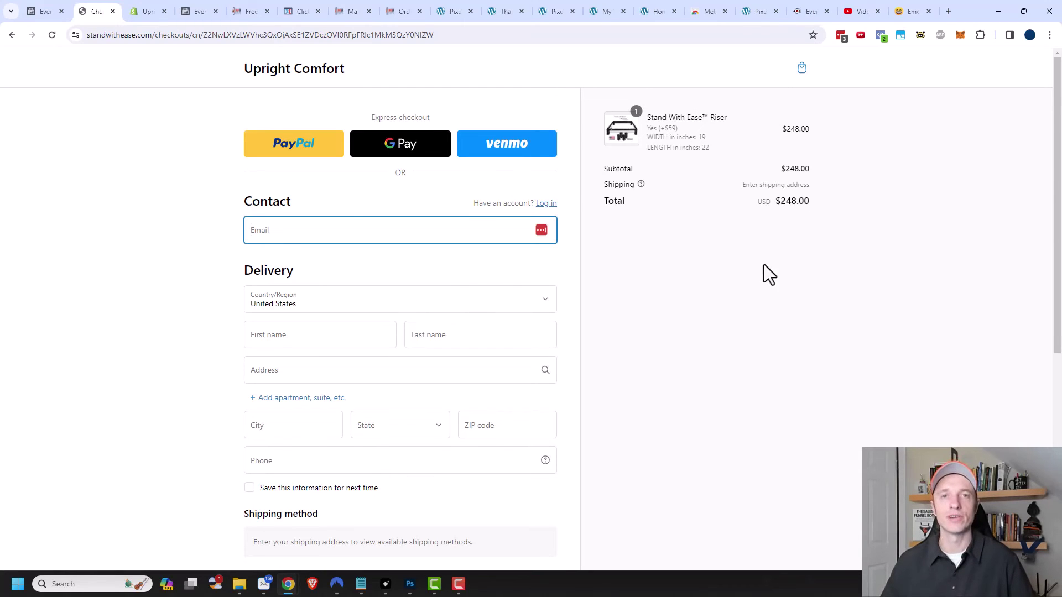
Review CEM Training's received test events, including Initiate checkout processed via Partner integration
click(43, 11)
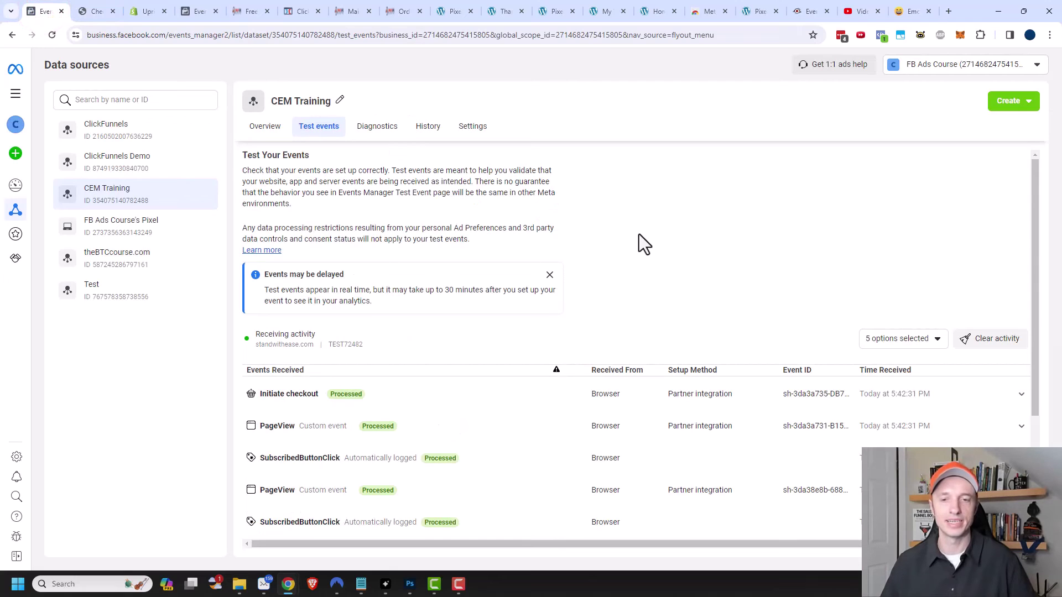
scroll(658, 215, down, 3)
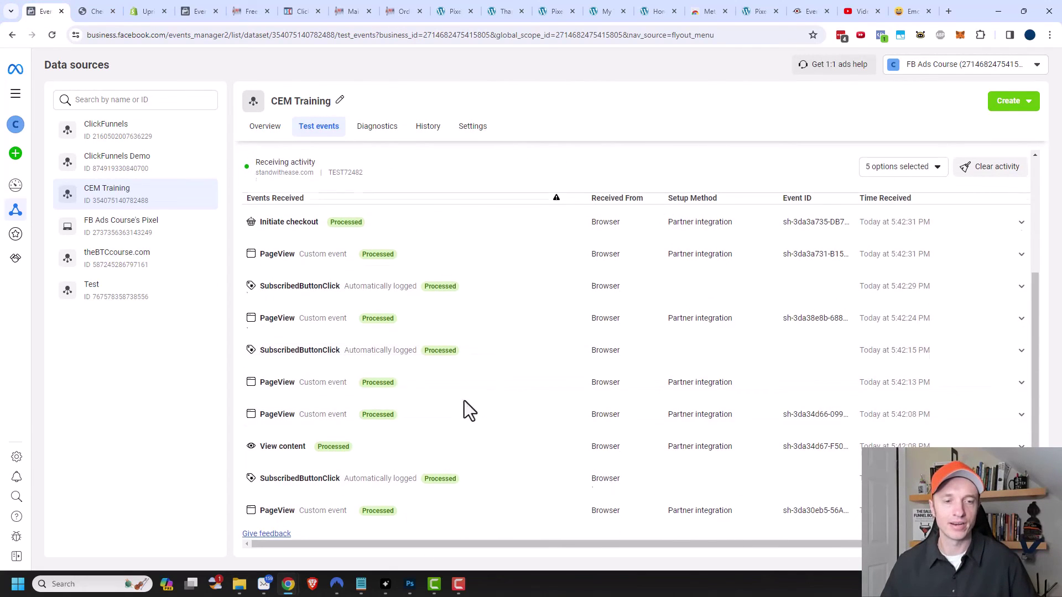
scroll(464, 387, up, 2)
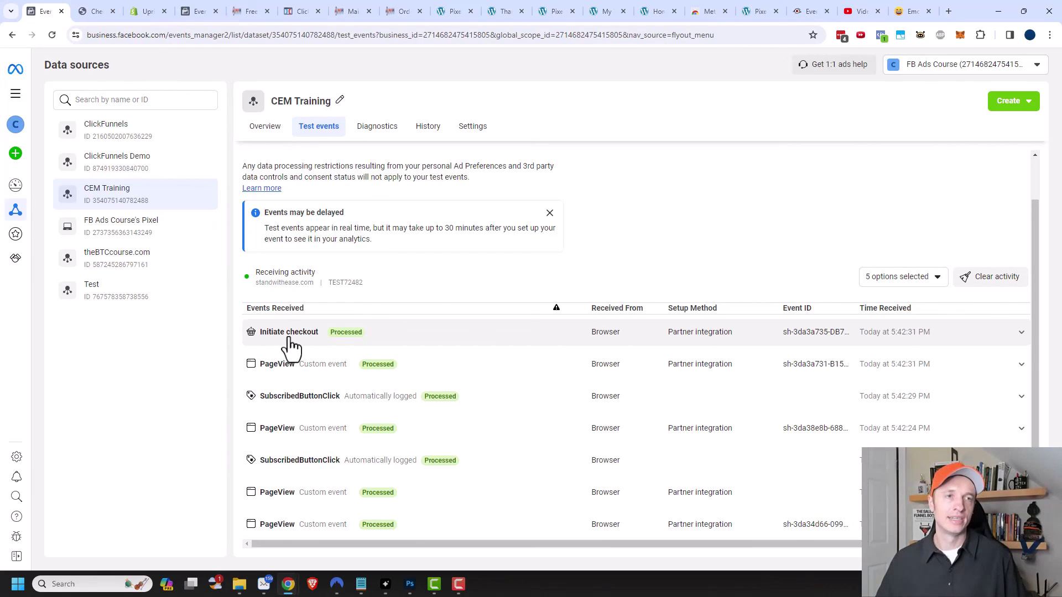
click(146, 10)
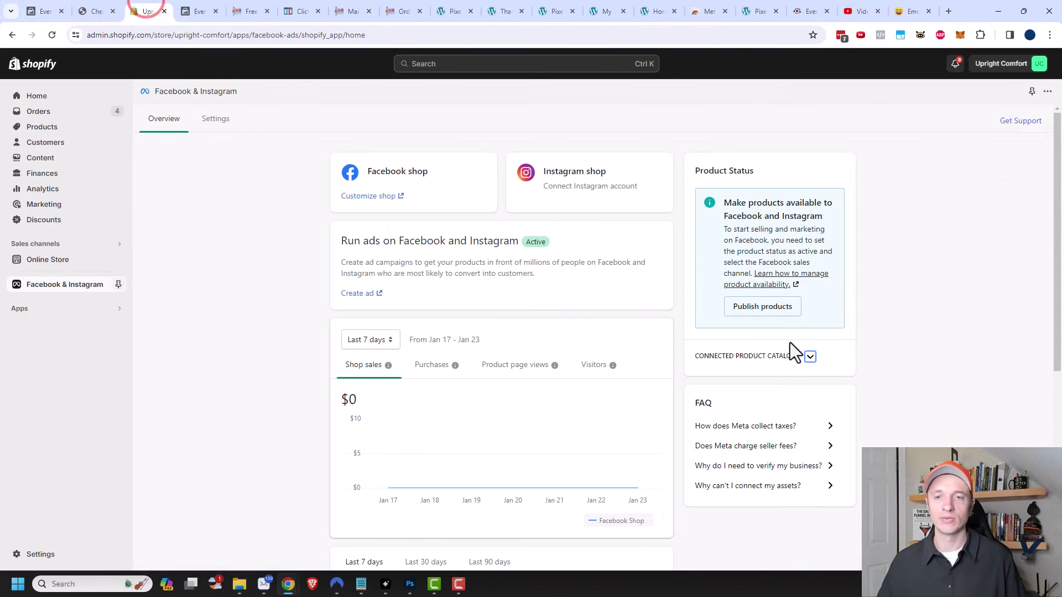